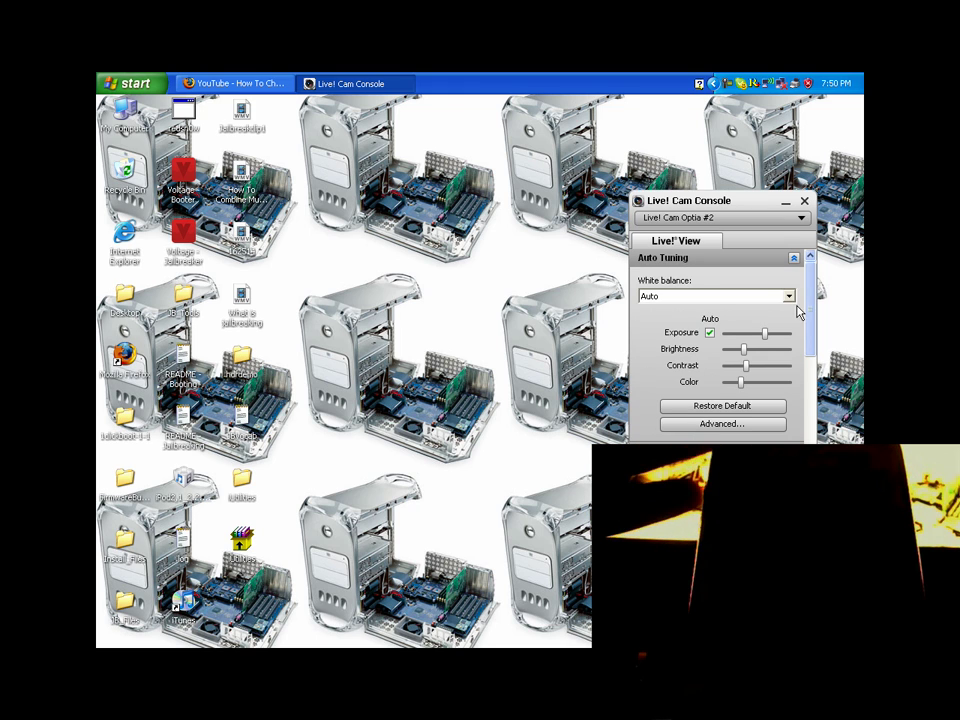
# - Minimize the Live! Cam Console webcam settings window to clear the desktop
pyautogui.click(786, 202)
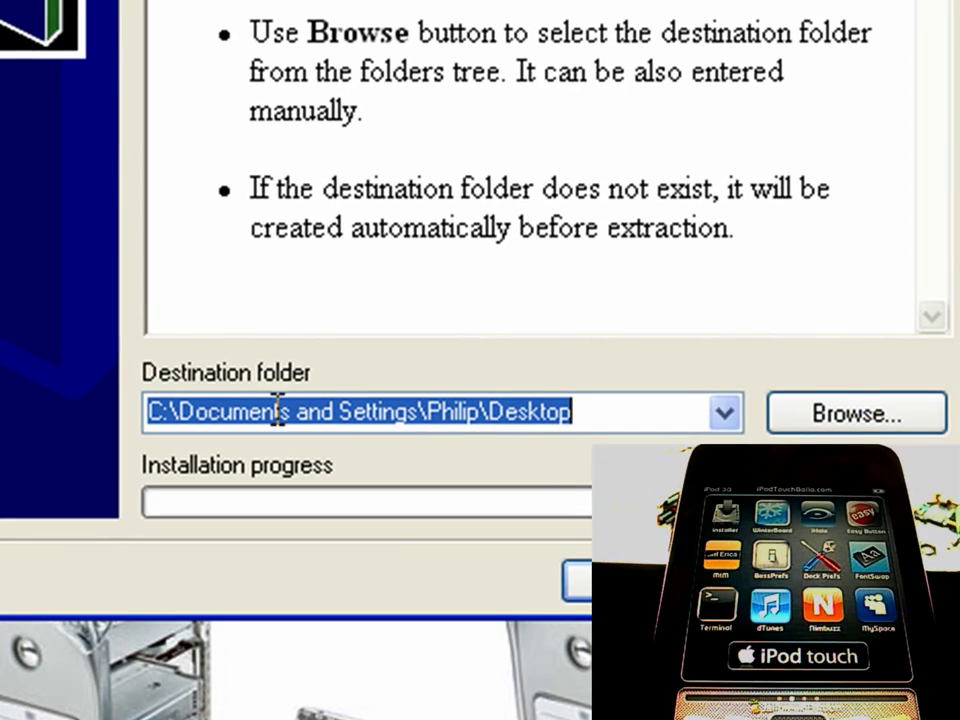
# - Check that the archive's destination folder path ends in Desktop
pyautogui.click(588, 415)
pyautogui.moveTo(570, 412); pyautogui.dragTo(150, 412)
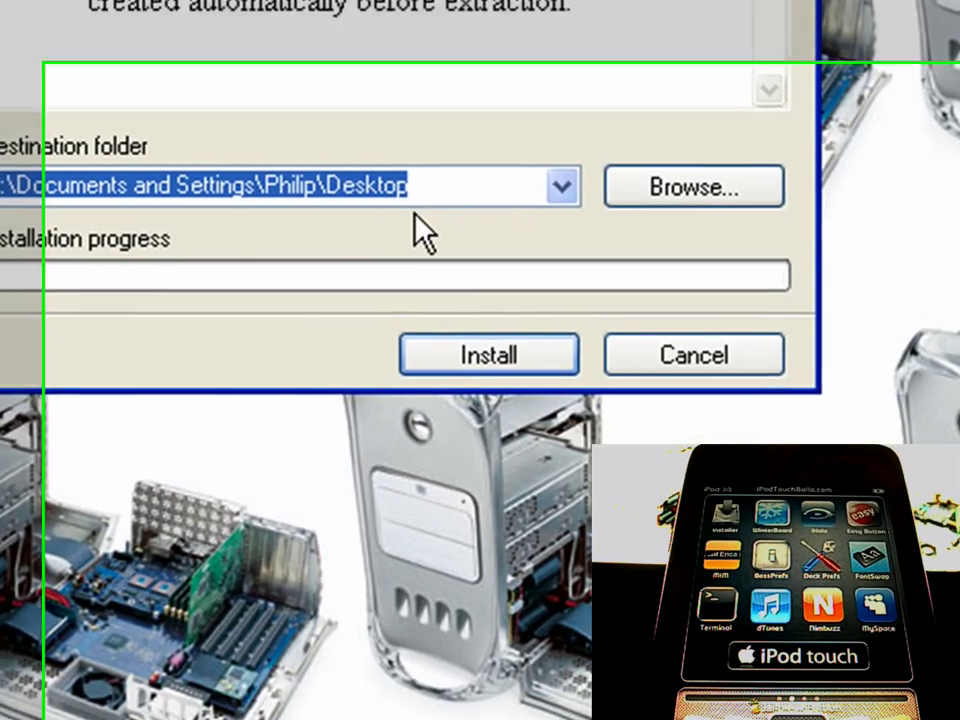
pyautogui.click(445, 190)
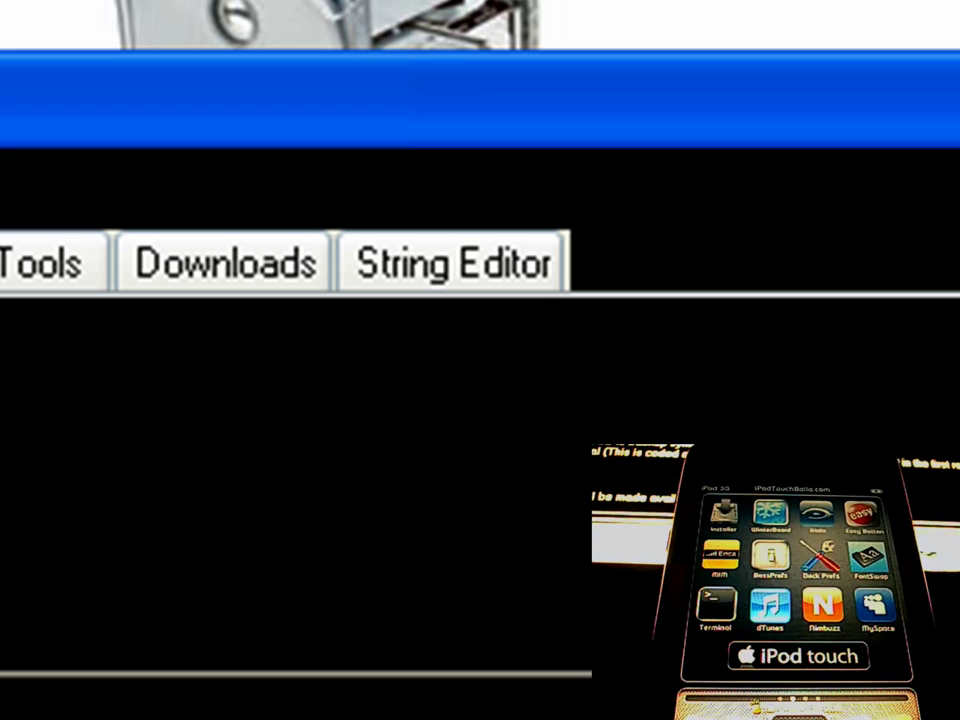
# - In System Strings, set the emergency slide text to 'HE' and the unlock text to a 'Slide me!!!' message
pyautogui.click(463, 232)
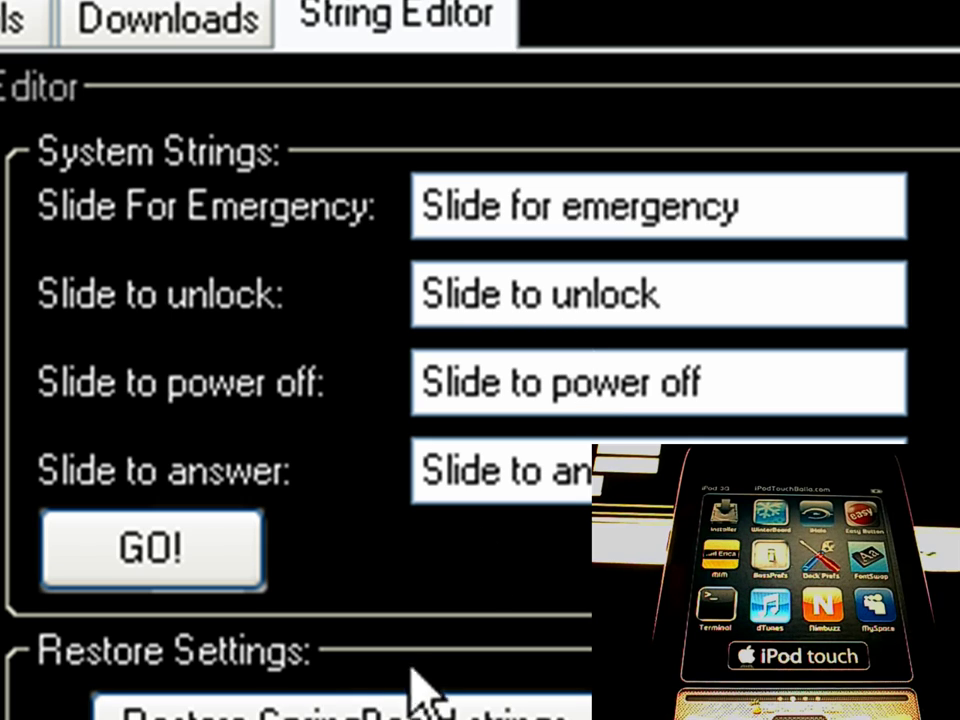
pyautogui.moveTo(791, 190); pyautogui.dragTo(365, 215)
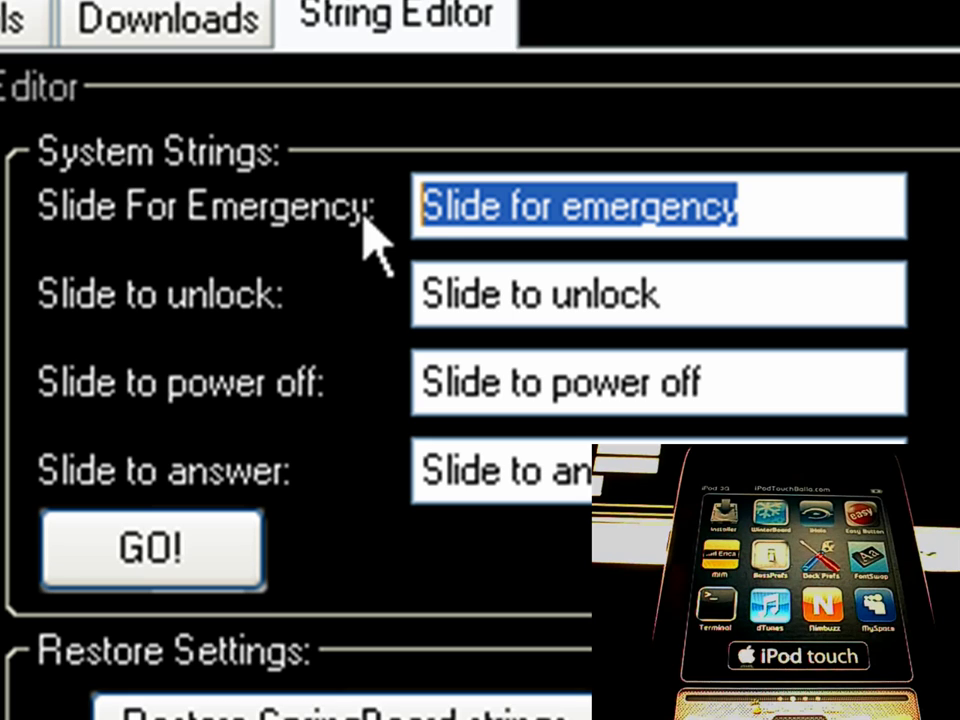
pyautogui.write('HELP!!!!!')
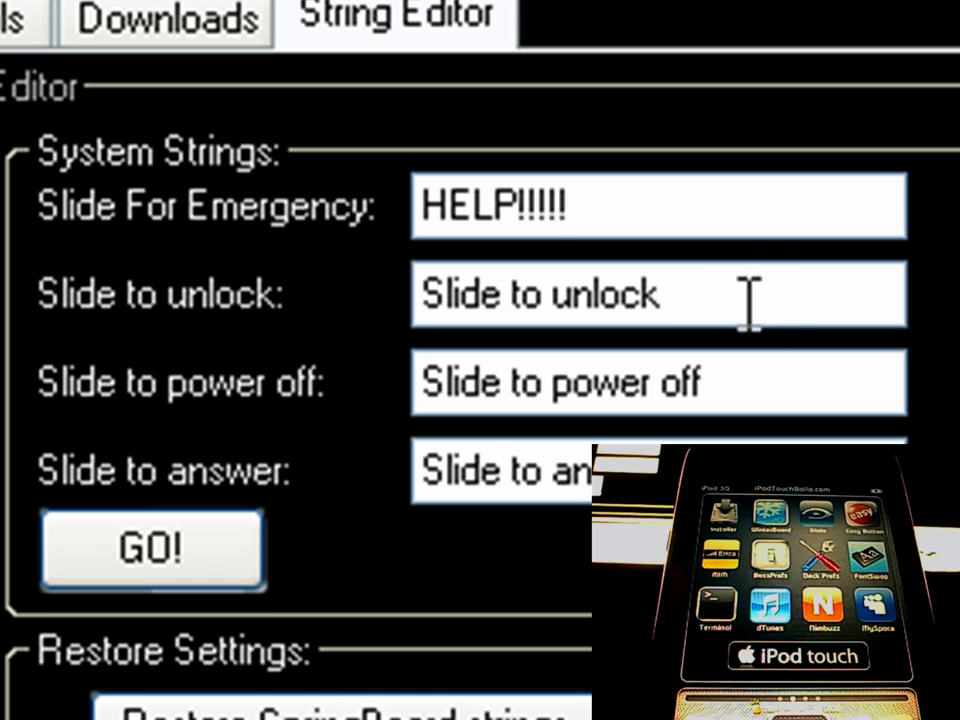
pyautogui.moveTo(681, 306); pyautogui.dragTo(133, 190)
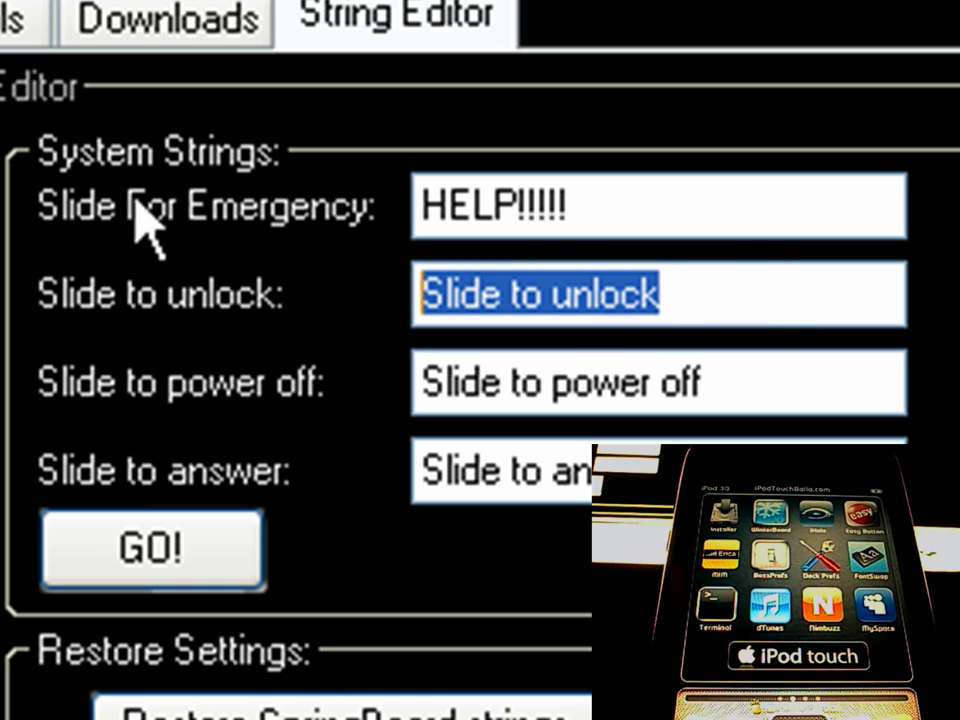
pyautogui.write('sLIP')
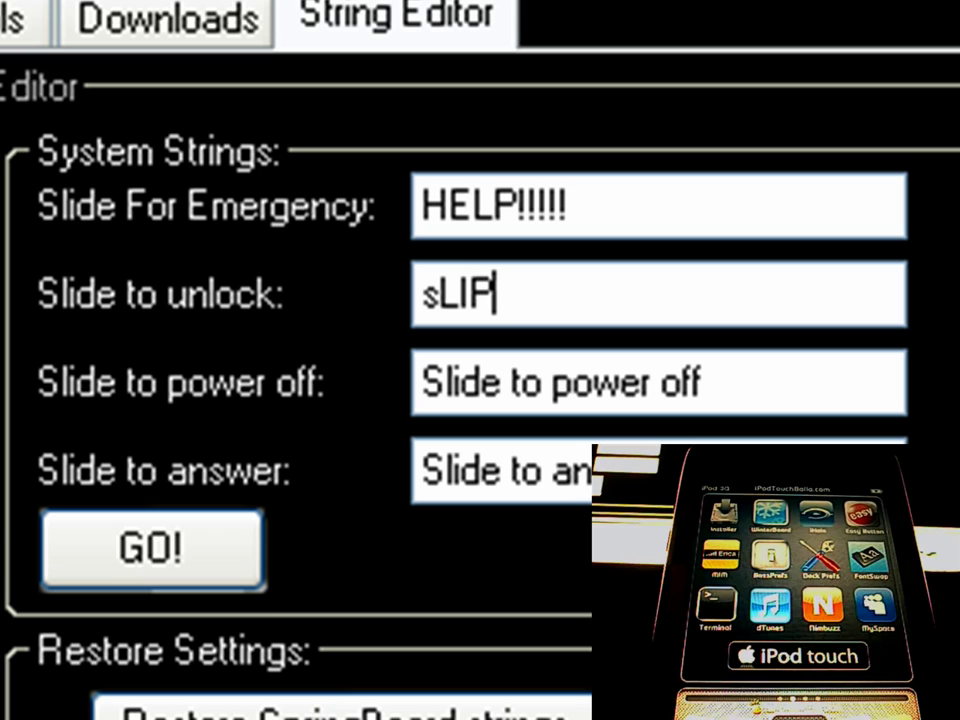
pyautogui.press('BackSpace')
pyautogui.write('DE mE!')
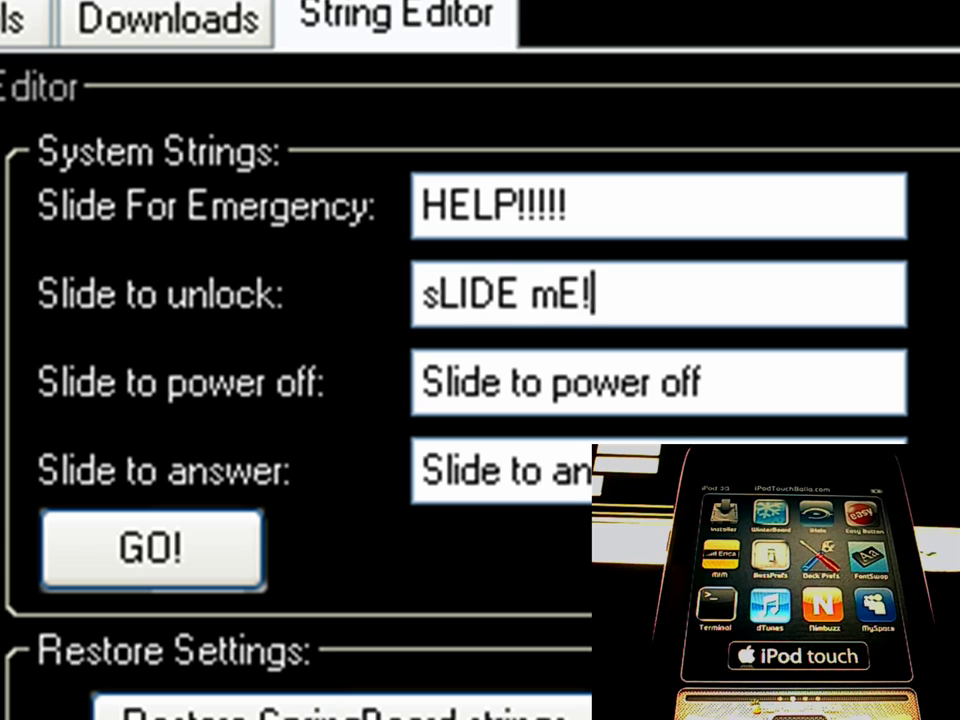
pyautogui.press('BackSpace')
pyautogui.press('BackSpace')
pyautogui.press('BackSpace')
pyautogui.press('BackSpace')
pyautogui.press('BackSpace')
pyautogui.press('BackSpace')
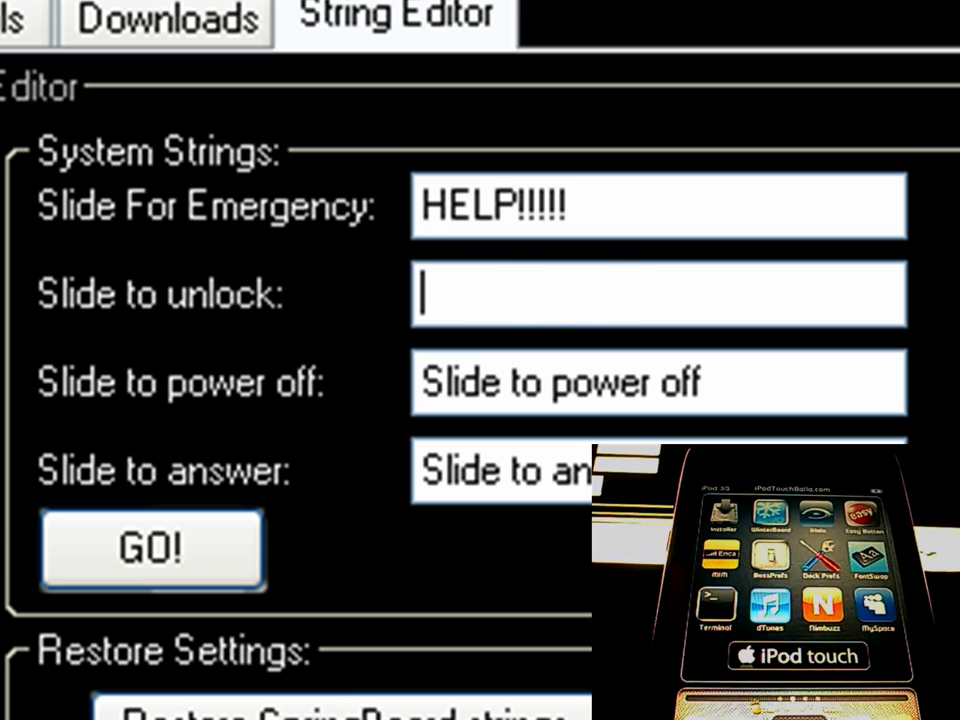
pyautogui.write('Slide me')
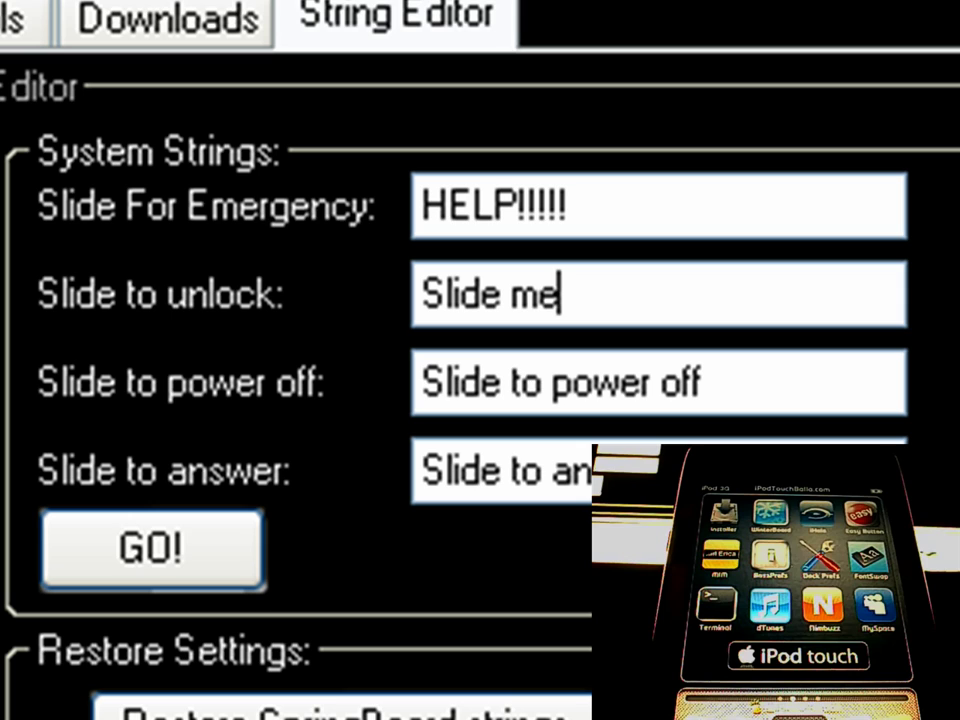
pyautogui.write('!!!!!!!!!!!!!!')
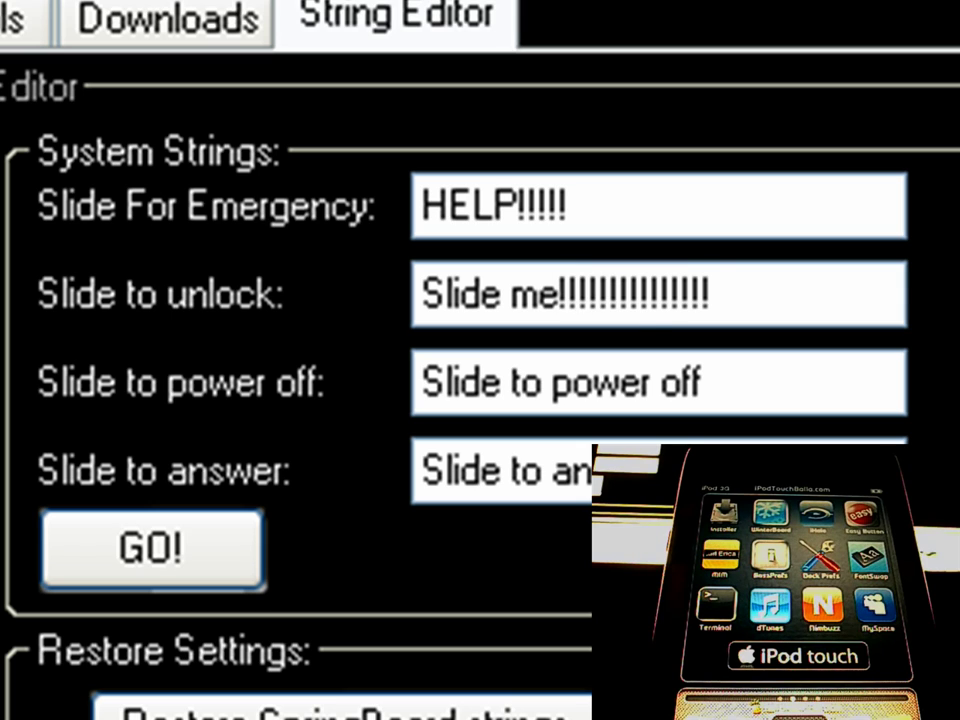
# - Set power-off text to 'Turn me', unlock to 'Unlock me!!!!', answer to 'Pick up!!!!'
pyautogui.moveTo(761, 381); pyautogui.dragTo(421, 382)
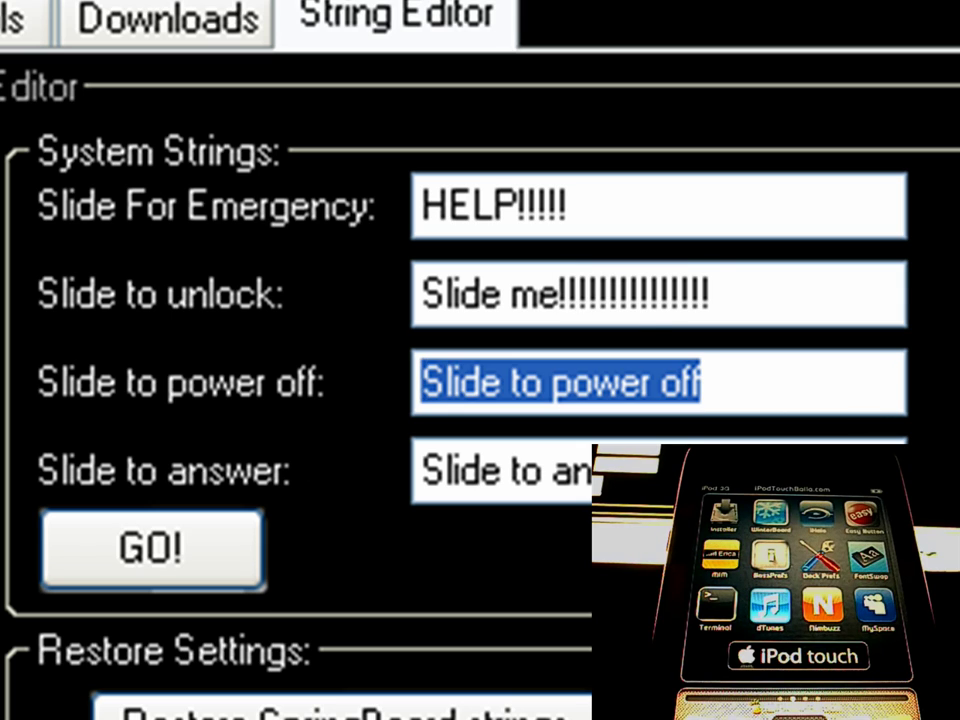
pyautogui.write('Turn ')
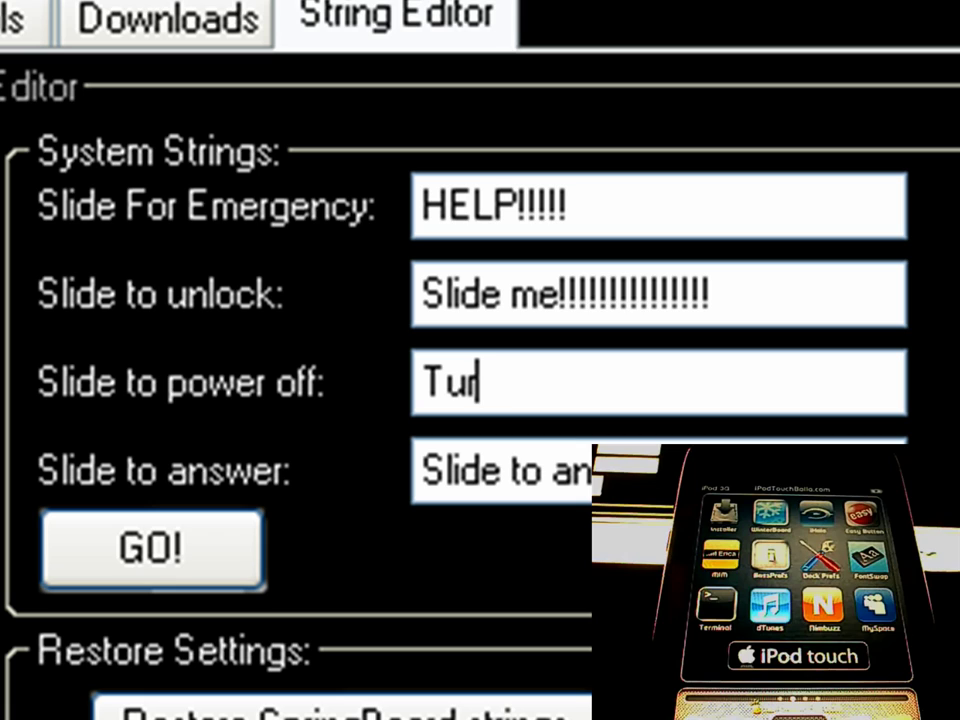
pyautogui.write('me off!!!!!')
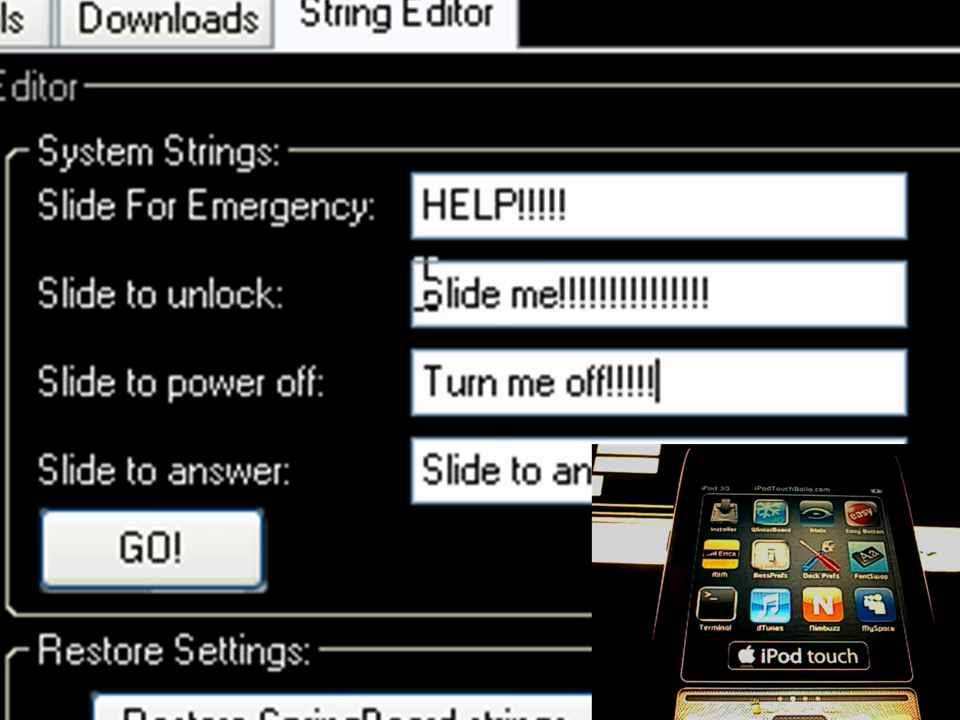
pyautogui.moveTo(424, 287)
pyautogui.mouseDown()
pyautogui.moveTo(512, 287)
pyautogui.moveTo(535, 300)
pyautogui.mouseUp()
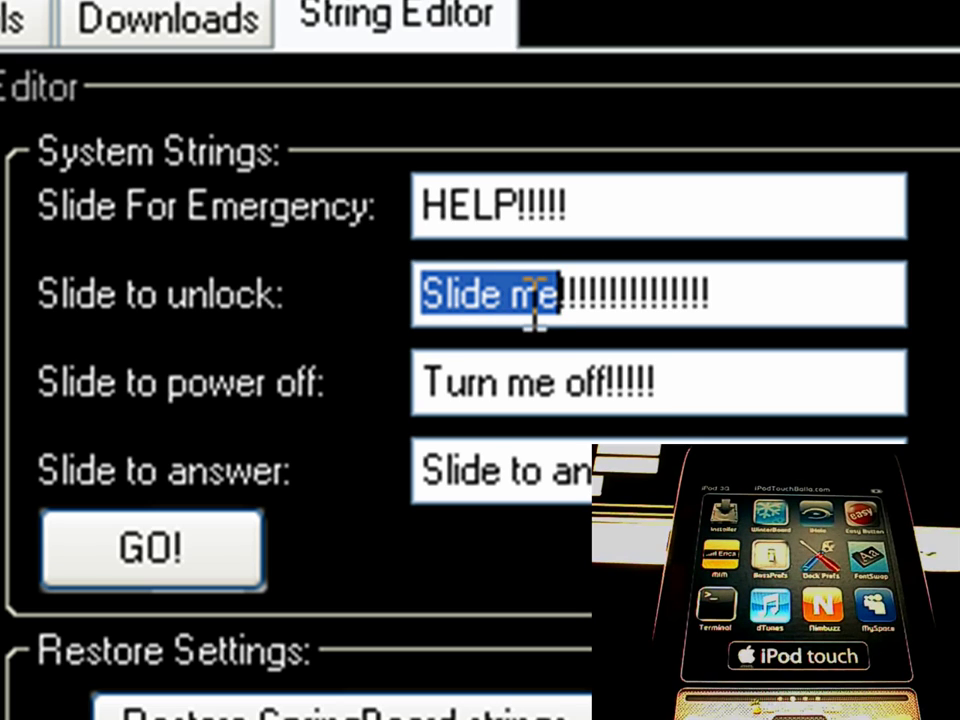
pyautogui.write('Unlock m')
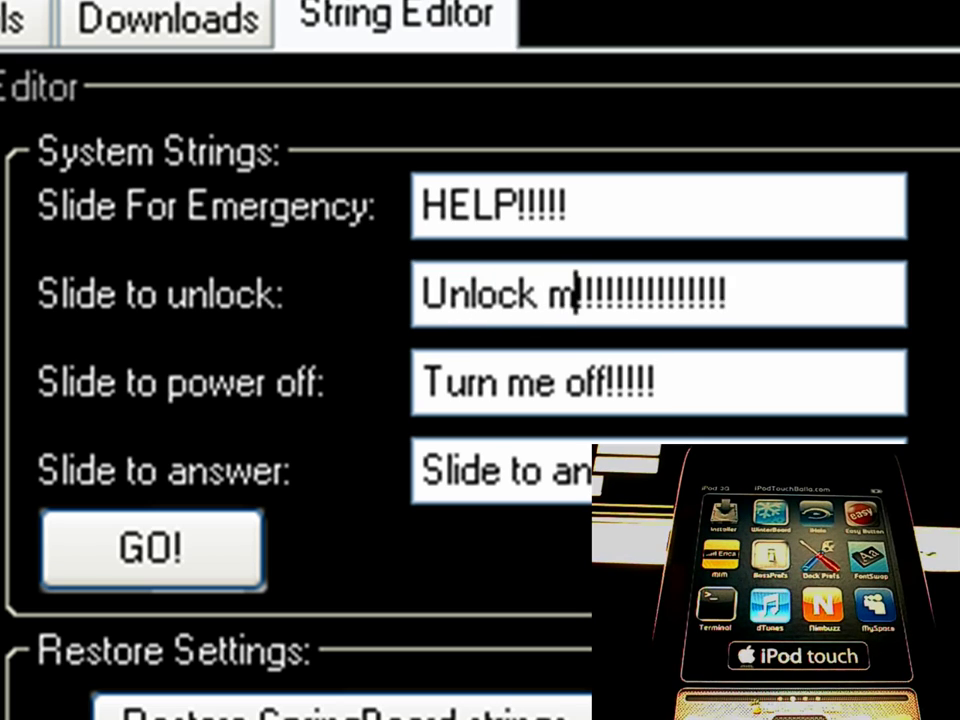
pyautogui.write('e!!!!')
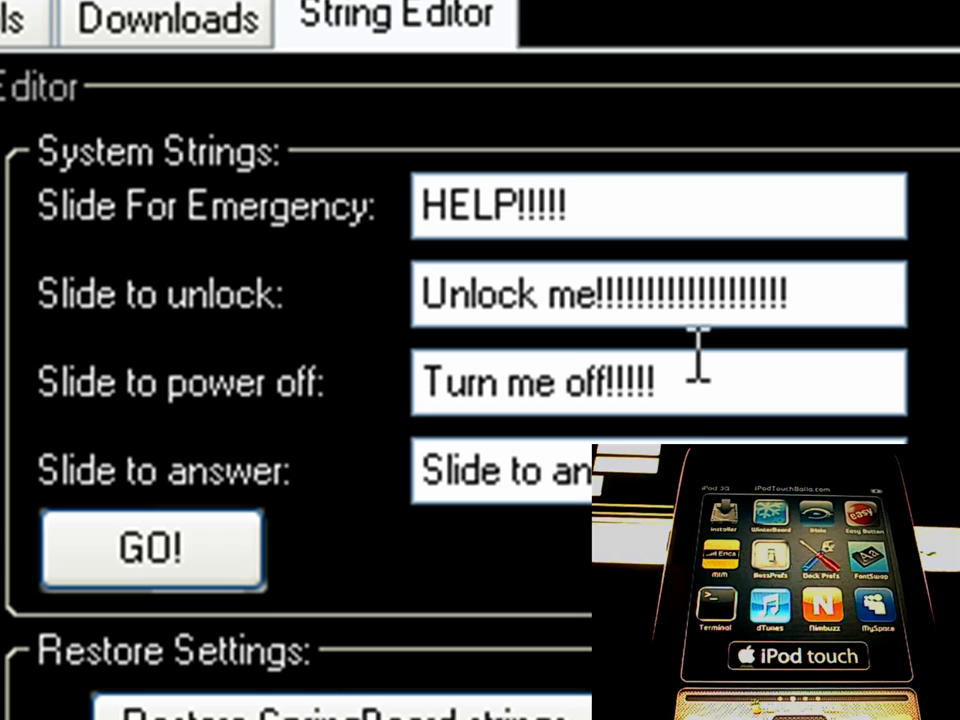
pyautogui.press('Tab')
pyautogui.press('Tab')
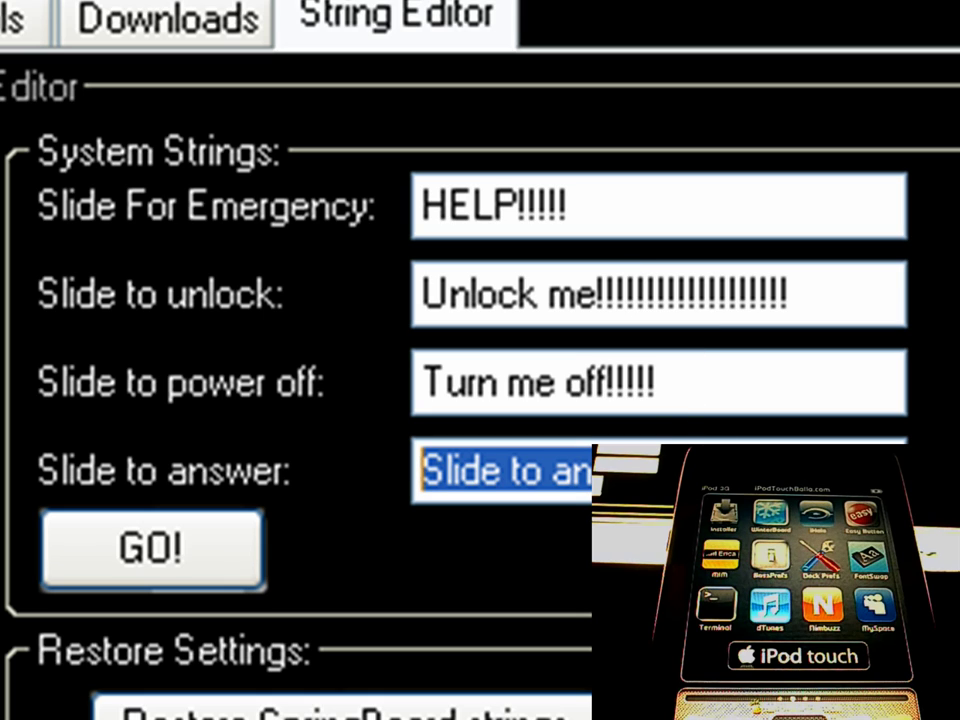
pyautogui.write('Pick u')
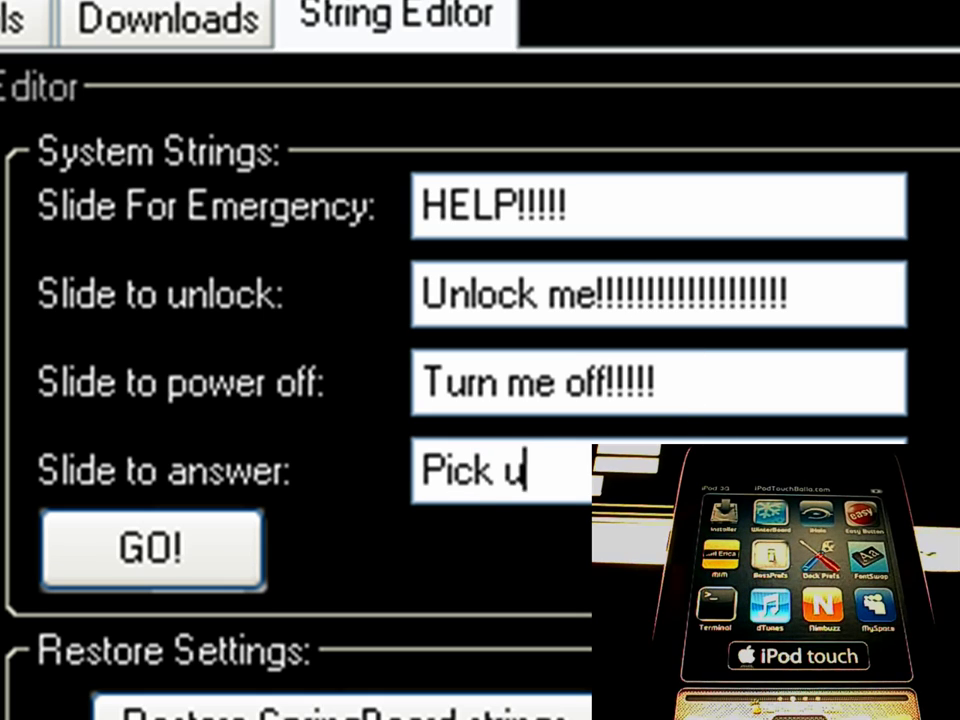
pyautogui.write('p!!!!')
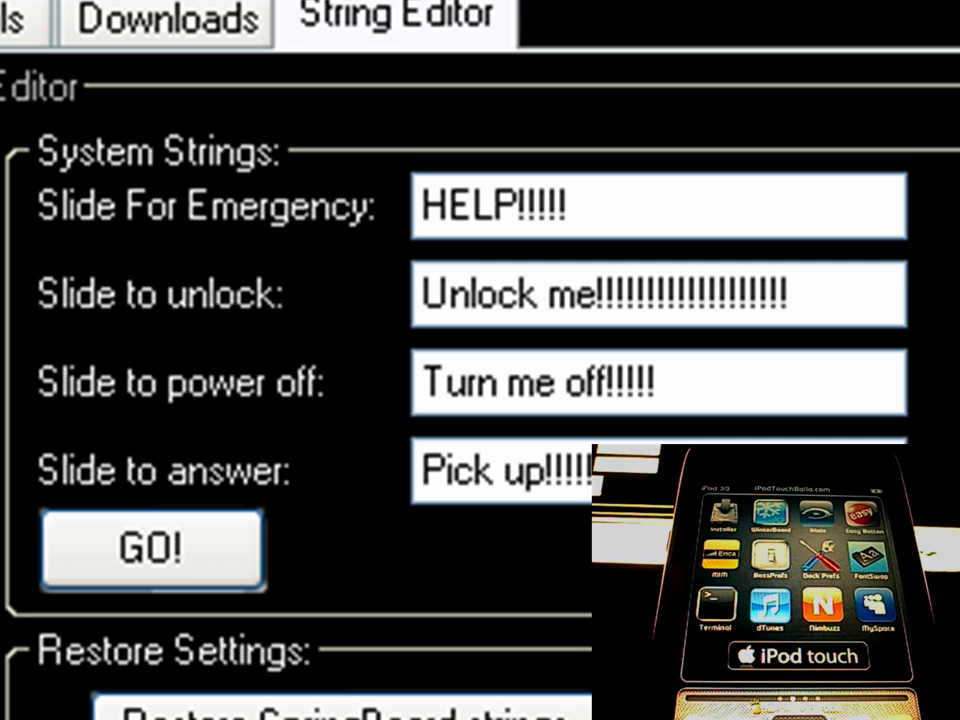
# - Write the custom System Strings to the iPod touch with GO!
pyautogui.click(152, 540)
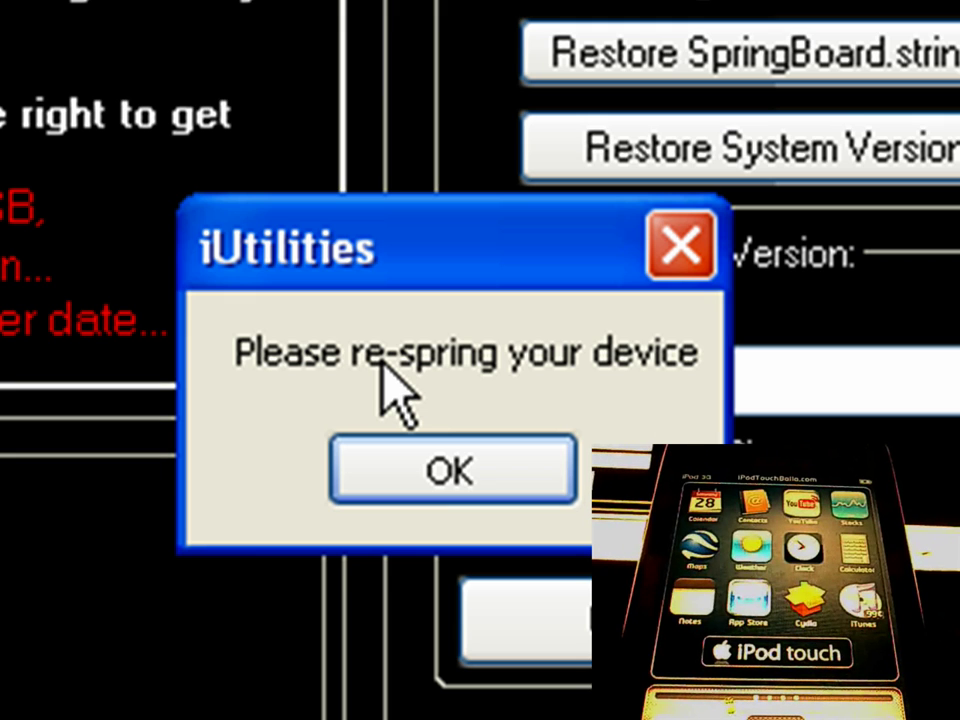
# - Dismiss the 'Please re-spring your device' message with OK
pyautogui.click(465, 460)
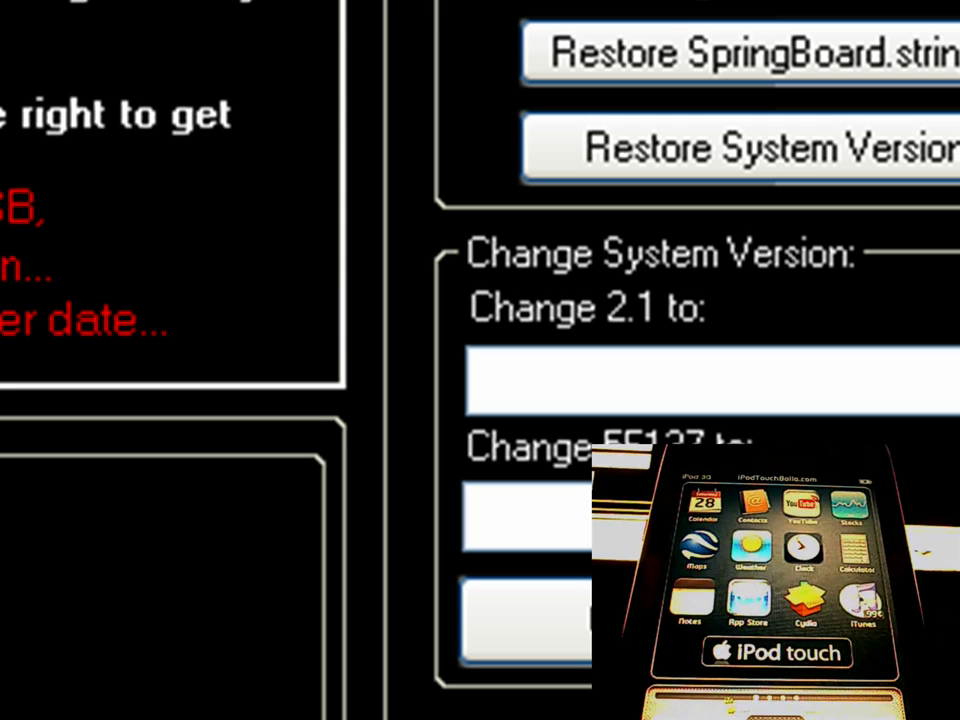